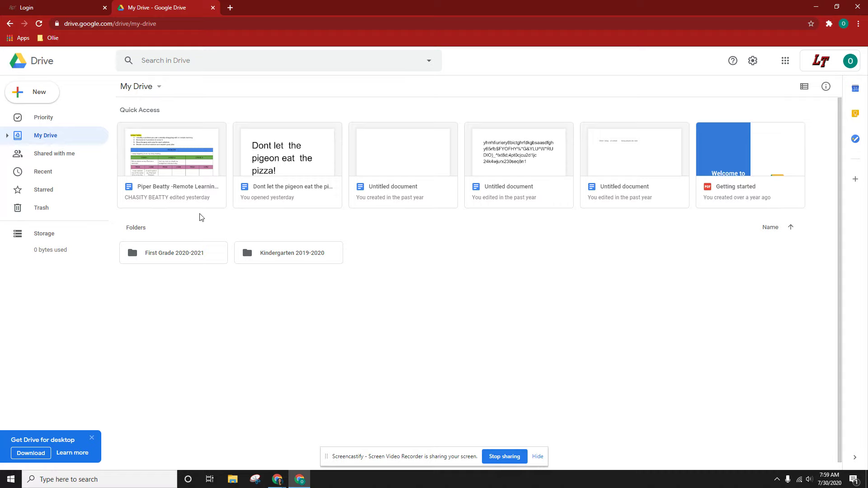
Switch Google Drive to the 'Shared with me' list of files.
click(49, 158)
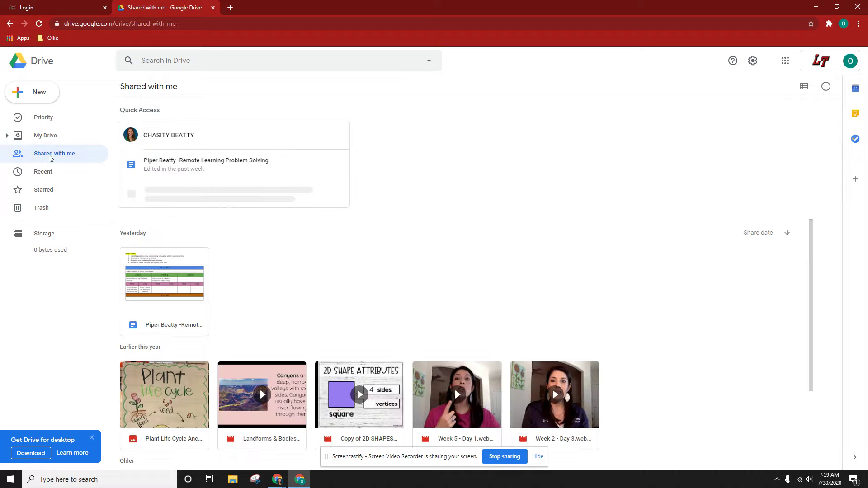
Open the shared Remote Learning Problem Solving document in Google Docs.
double_click(155, 270)
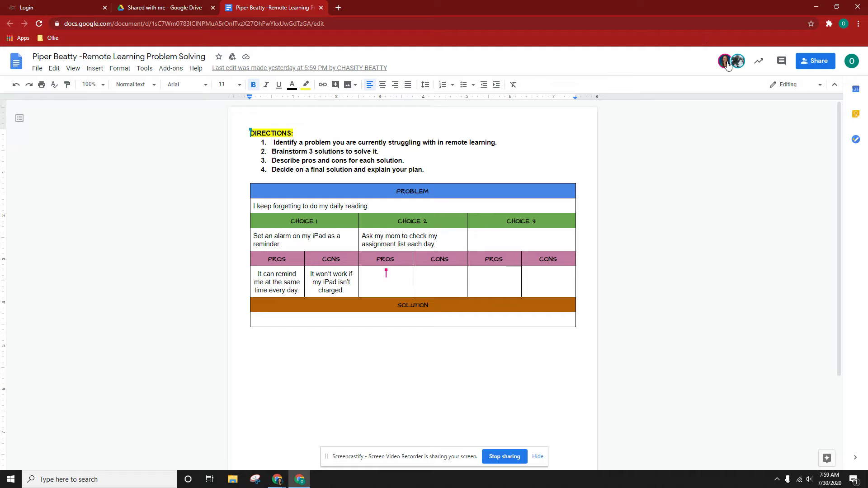
Place the text cursor in the empty cell under the CHOICE 3 header.
mouse_move(736, 64)
click(505, 239)
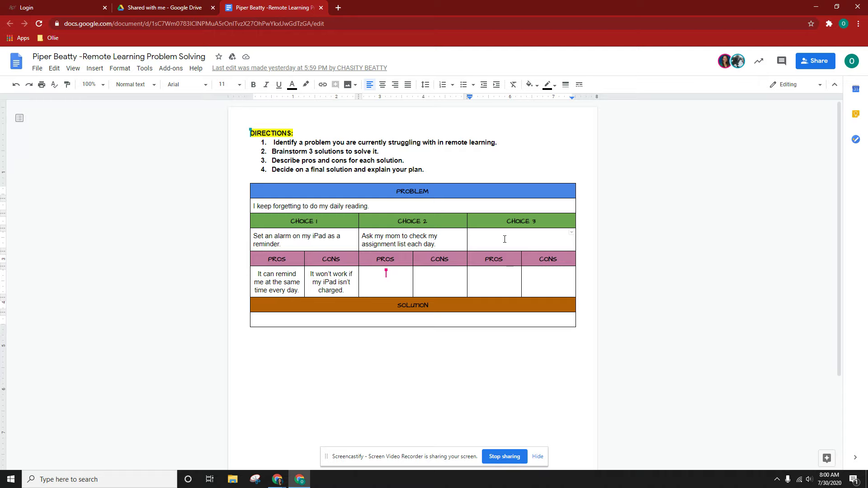
Type 'Read as soon as I wake up.' into the Choice 3 cell.
text(Read as soon )
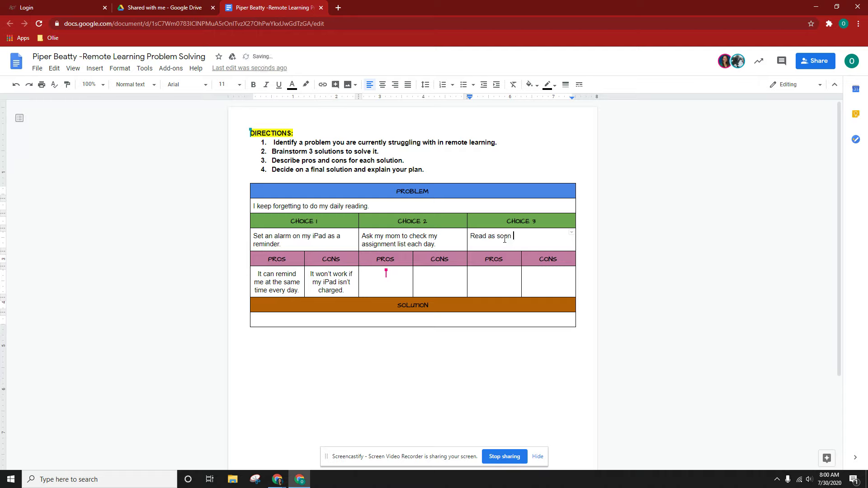
text(as I wake up.)
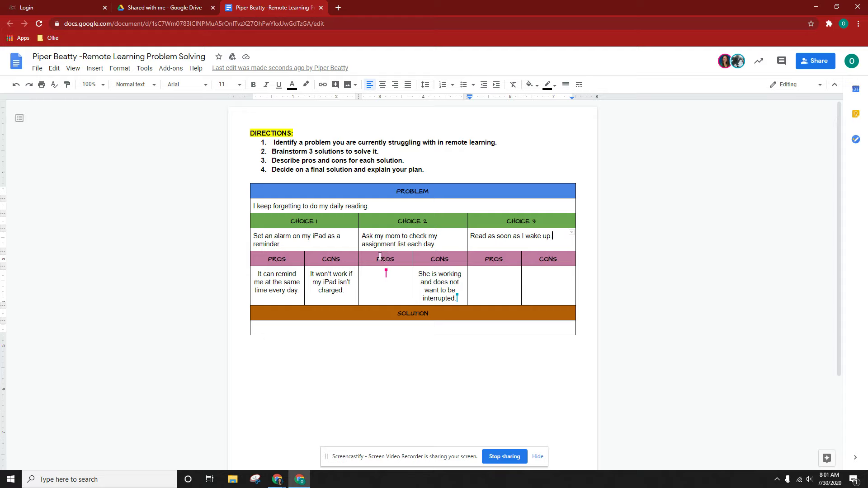
Comment 'You forgot to complete thss comment!' on the Choice 2 PROS header.
double_click(405, 260)
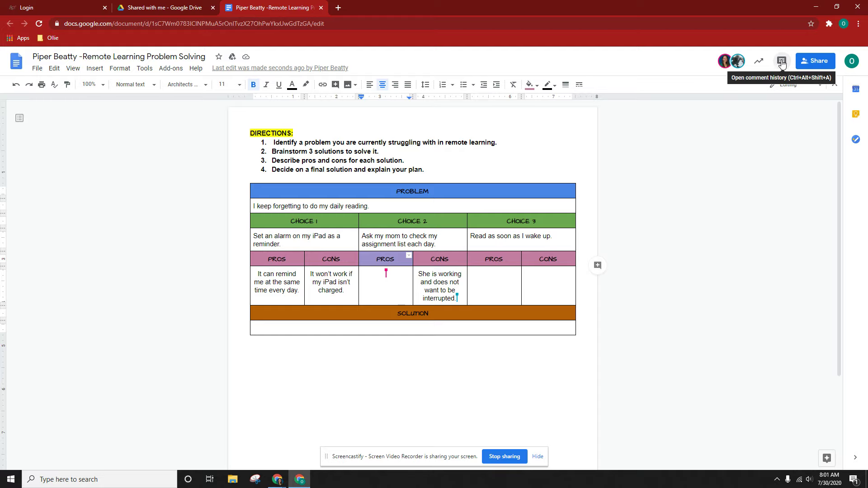
click(782, 62)
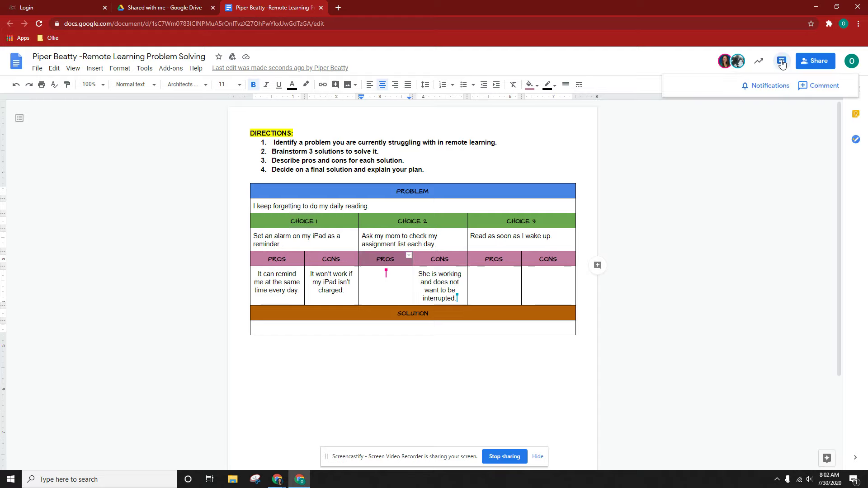
click(821, 86)
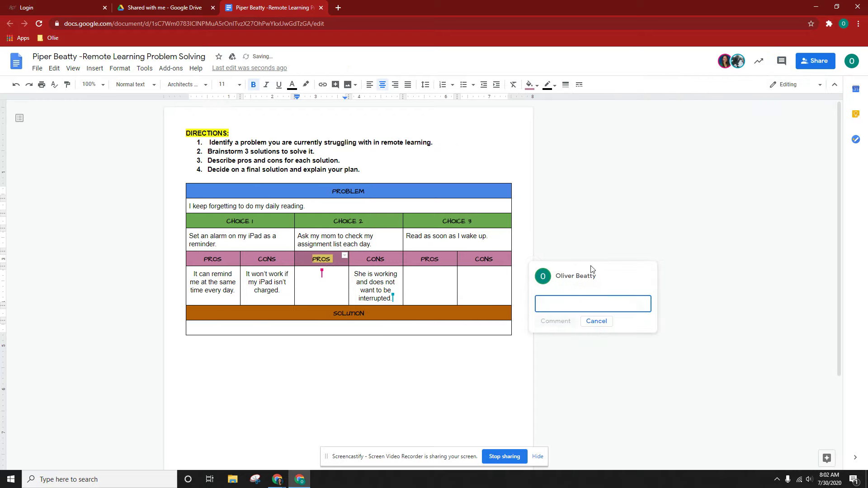
mouse_move(566, 280)
text(You forgot to)
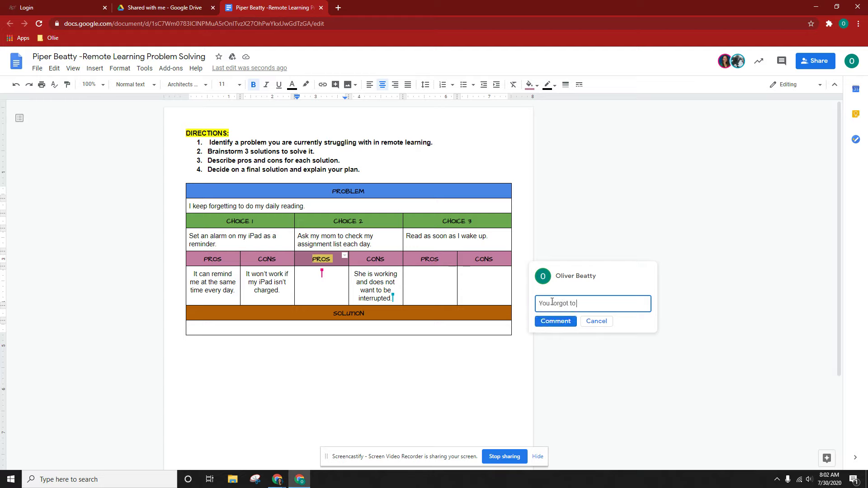
text( complete ths)
text(s comment!)
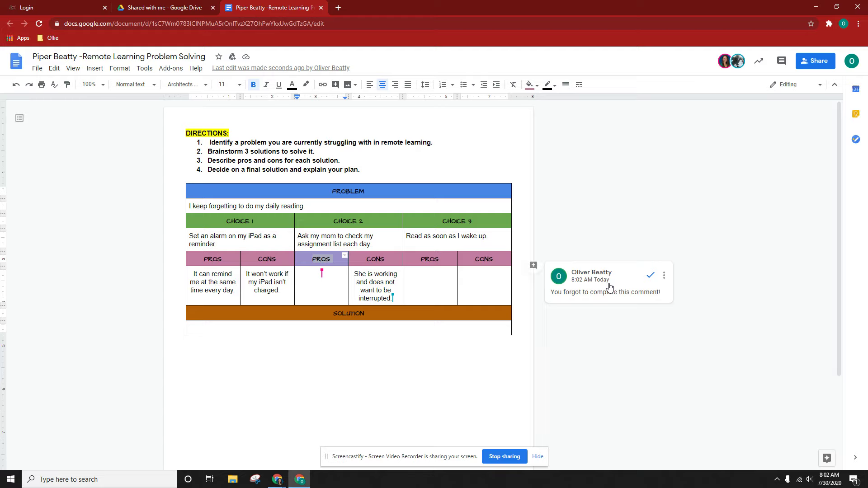
click(610, 286)
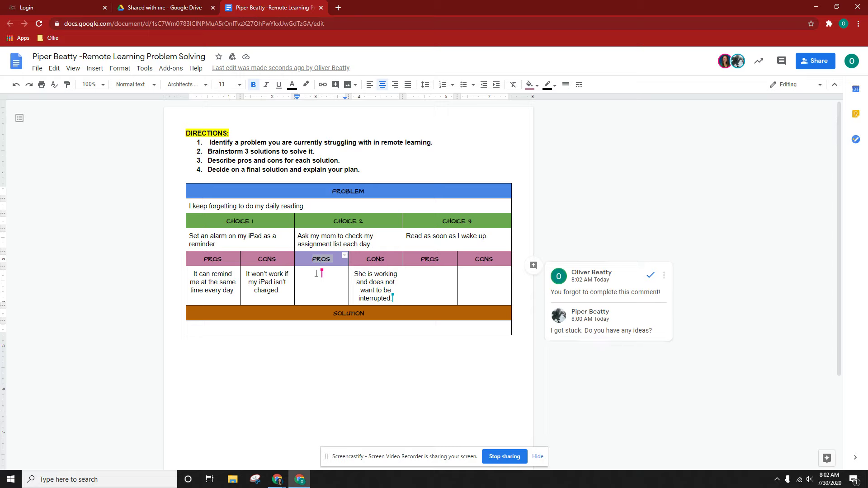
Mark the comment on the Choice 2 PROS header as resolved.
click(650, 276)
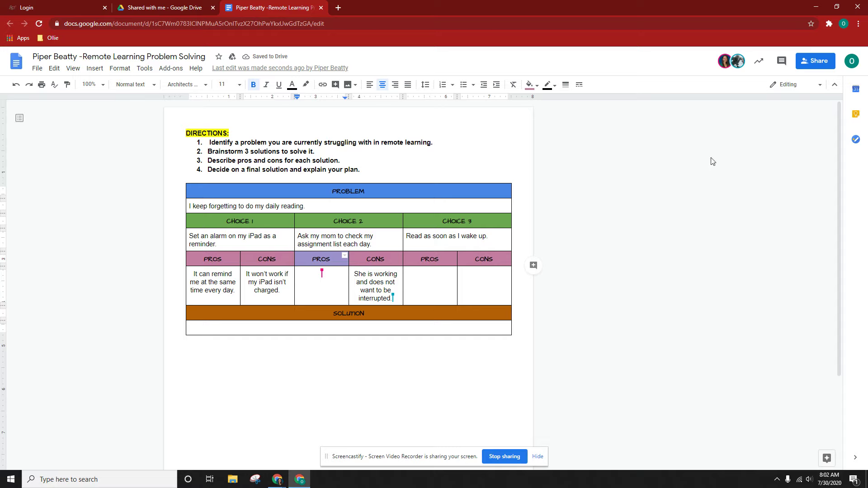
Review the resolved comment in the history, then reload the document after the load error.
click(782, 62)
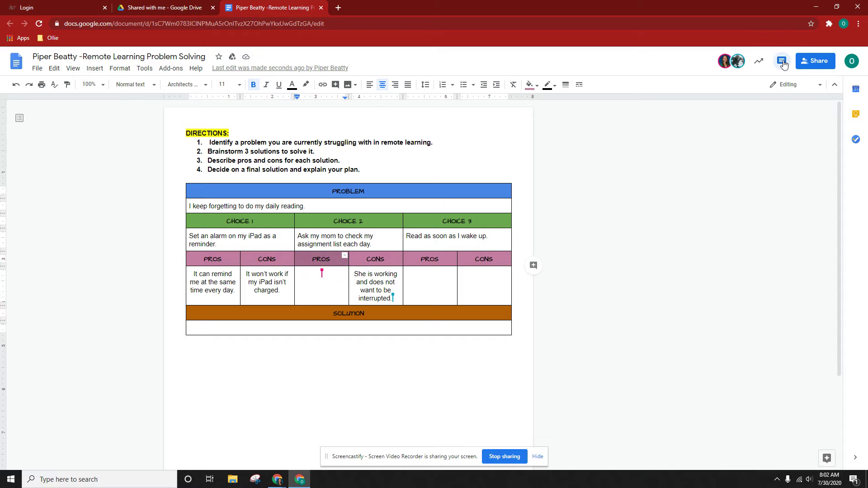
scroll(780, 172, down, 1)
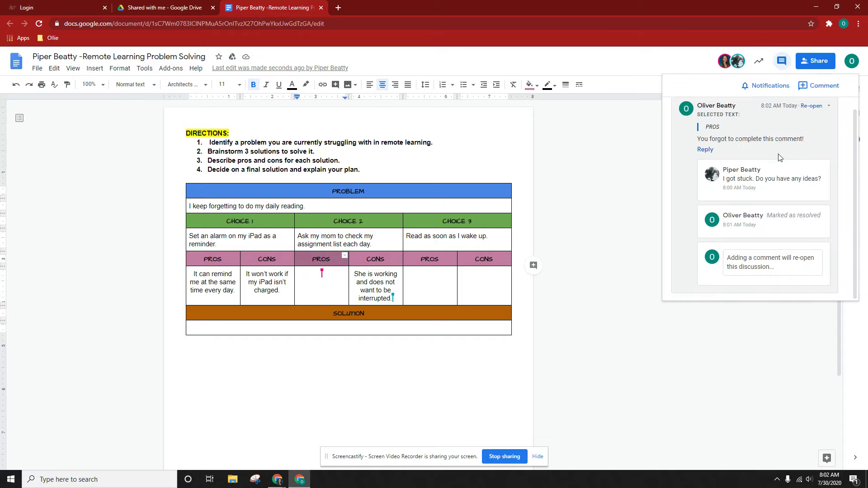
scroll(781, 217, up, 1)
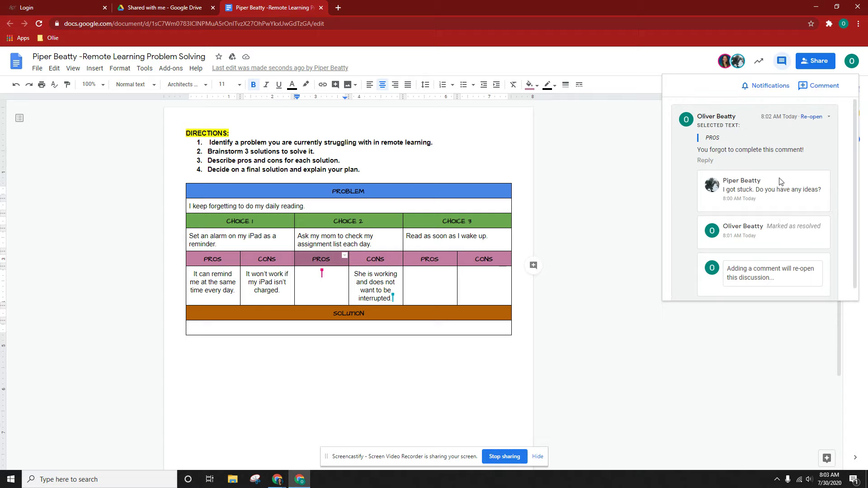
click(784, 64)
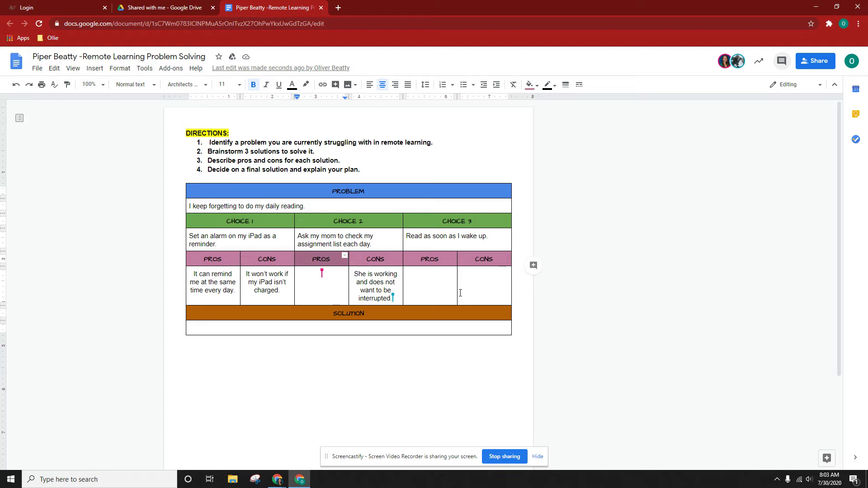
drag(441, 259, 422, 259)
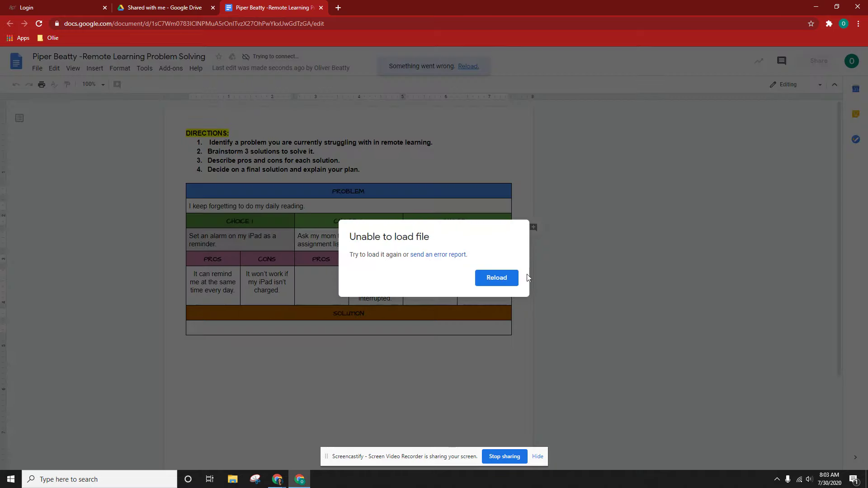
click(499, 278)
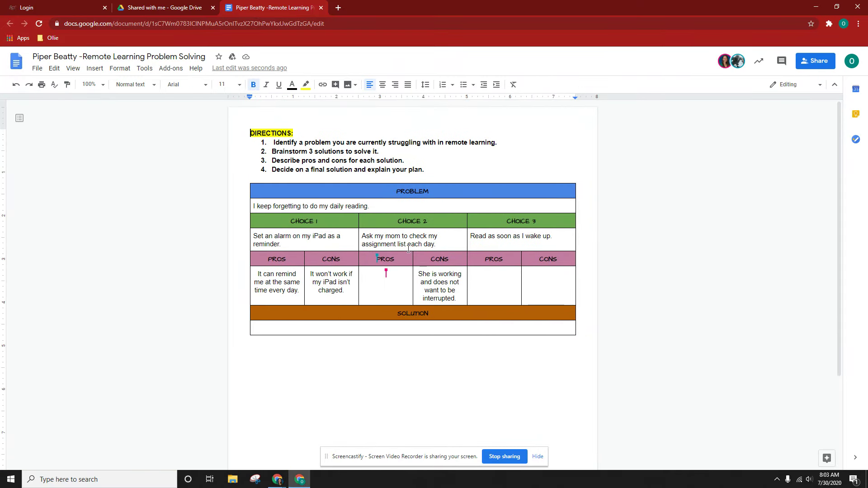
Start a comment on the CHOICE 3 header that +mentions the collaborator.
triple_click(502, 221)
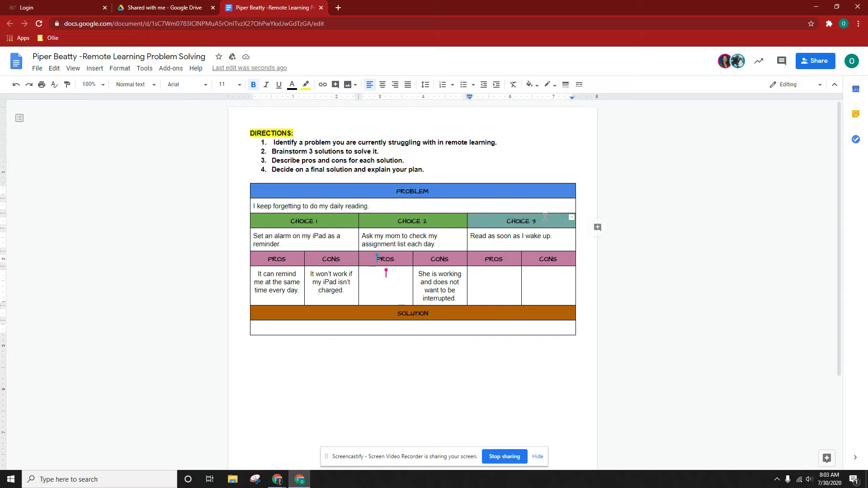
click(781, 61)
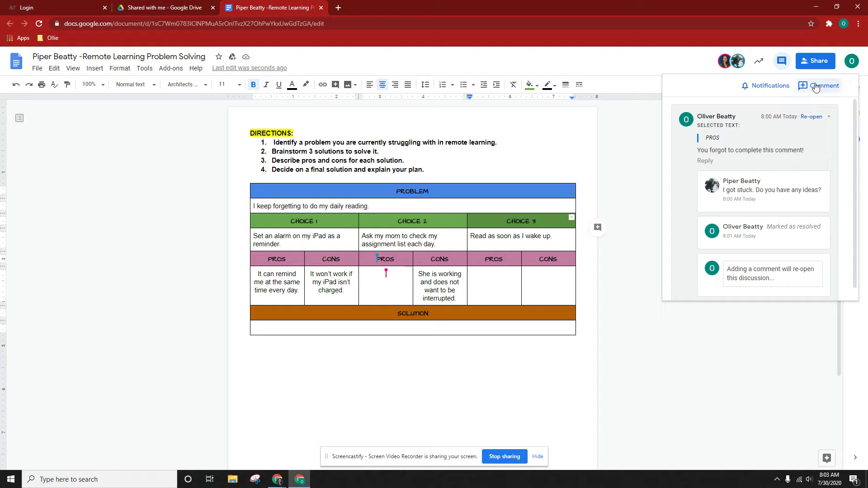
click(817, 88)
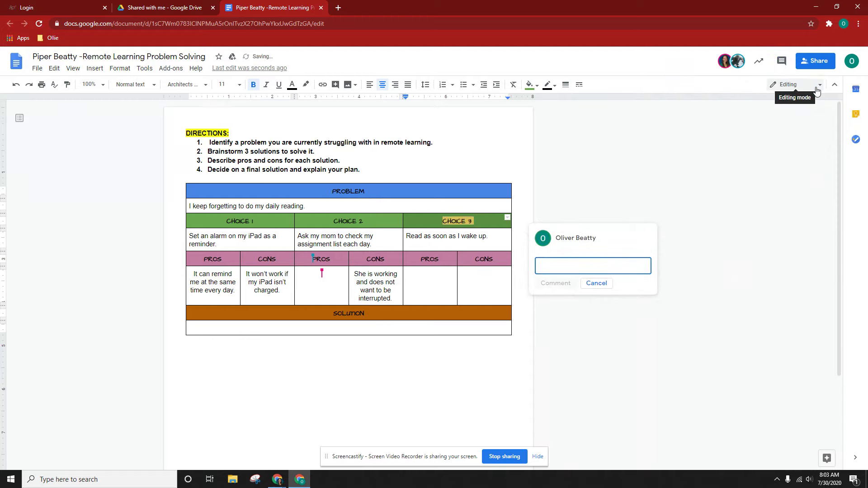
text(+)
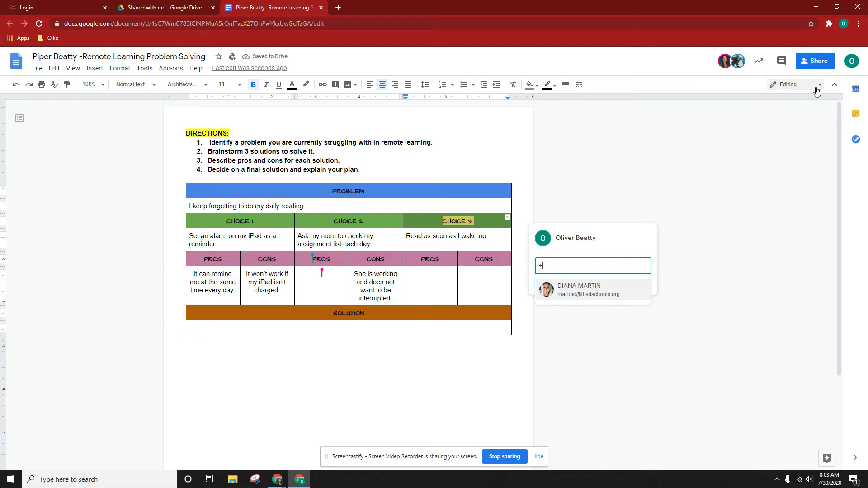
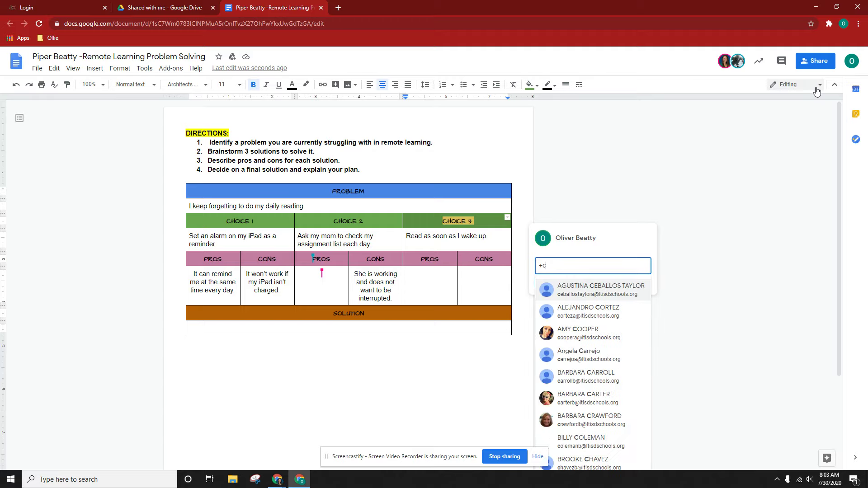
text(Chasity)
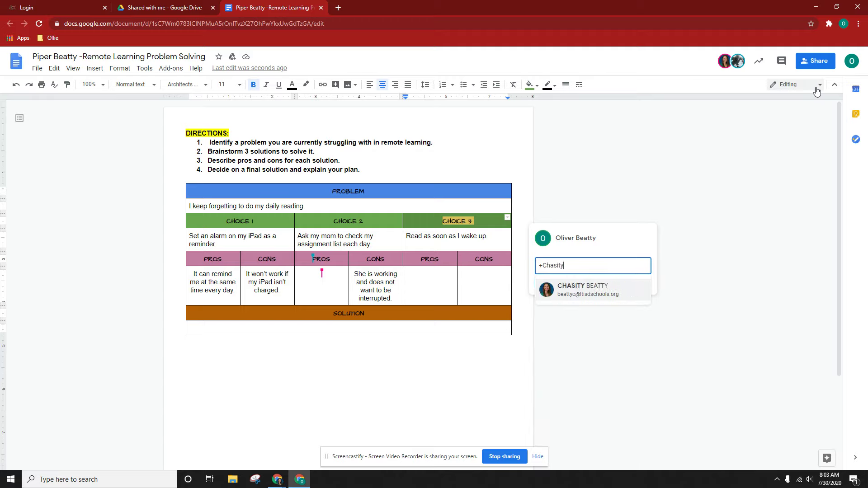
click(578, 291)
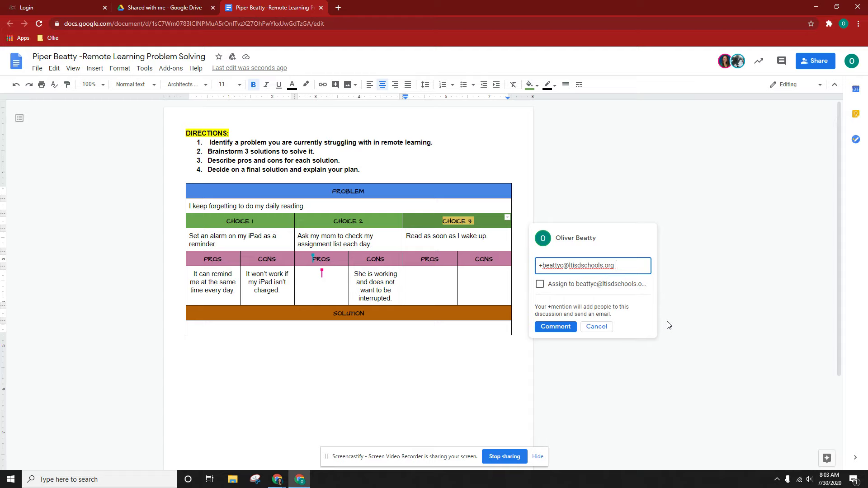
Write 'Please complete Choice 3.' and post it as an assignment to the collaborator.
text(Please complete )
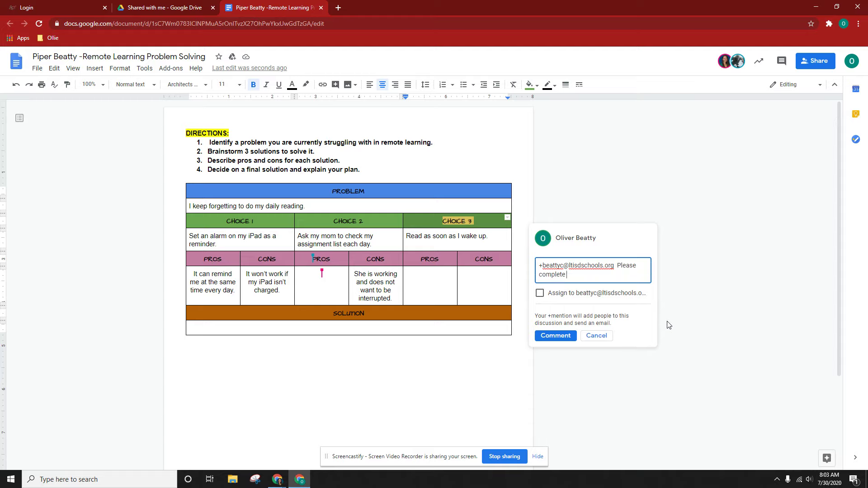
text(Choice 3.)
click(539, 294)
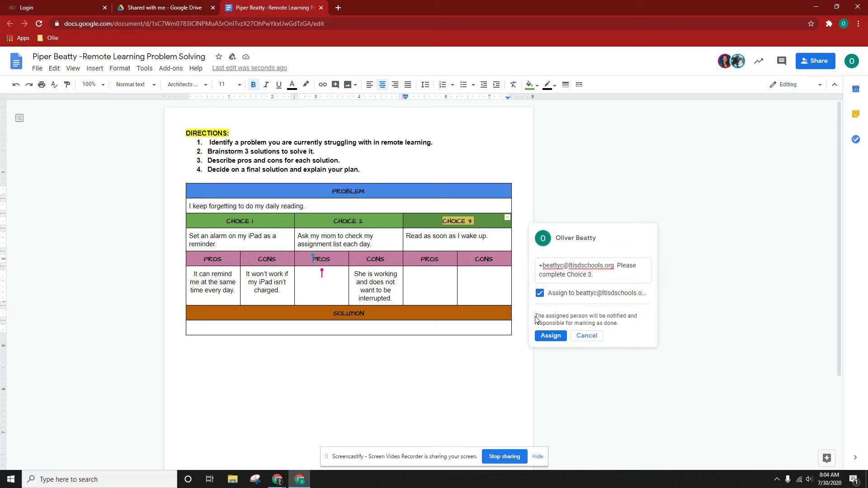
drag(537, 319, 635, 324)
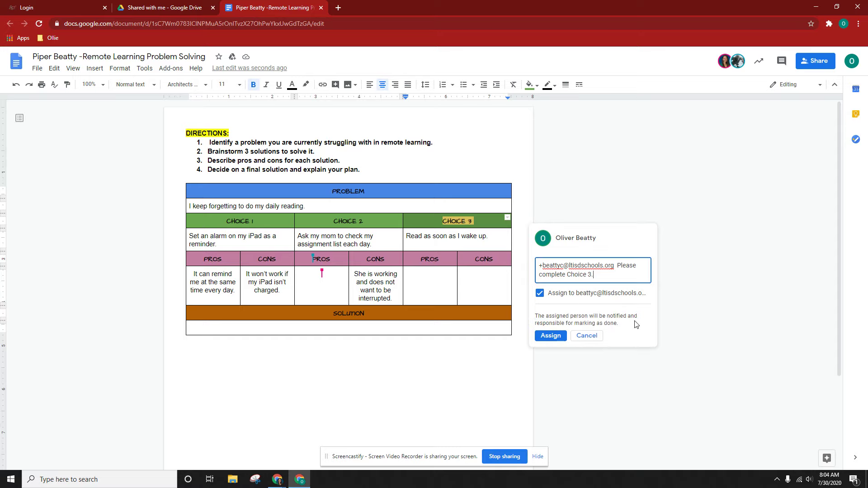
click(557, 339)
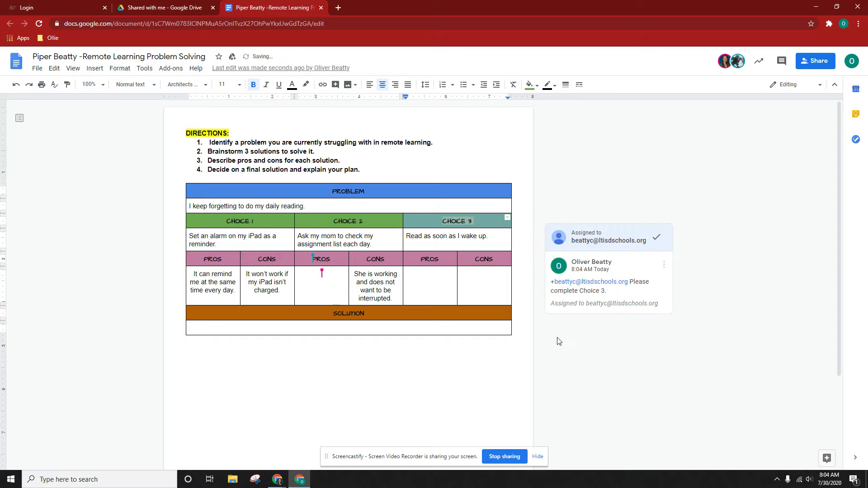